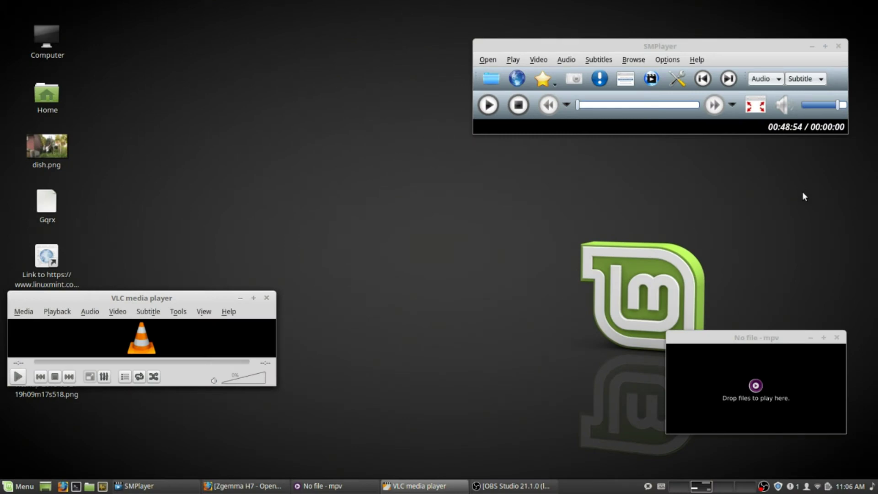
Raise the Firefox window showing the Zgemma H7 OpenWebif page from the taskbar
{"action": "left_click", "coordinate": [242, 486]}
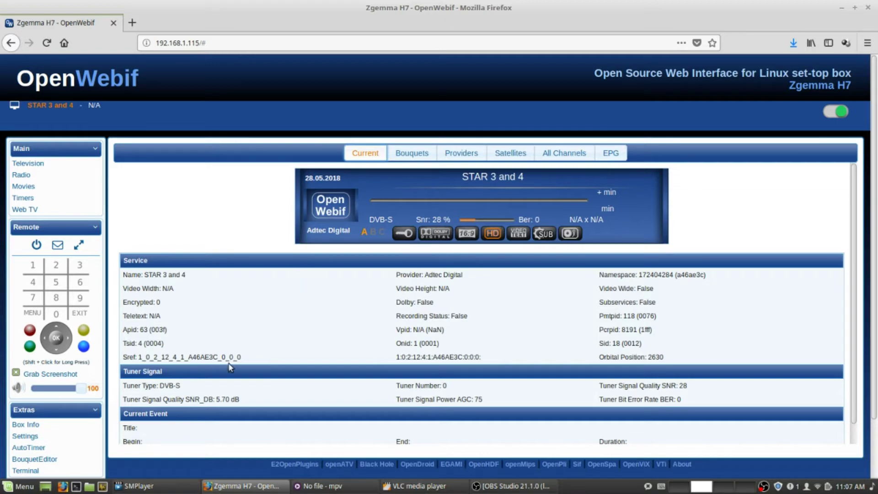
Minimize Firefox with Alt+F9 to reveal the SMPlayer, VLC and mpv players
{"action": "key", "text": "alt+F9"}
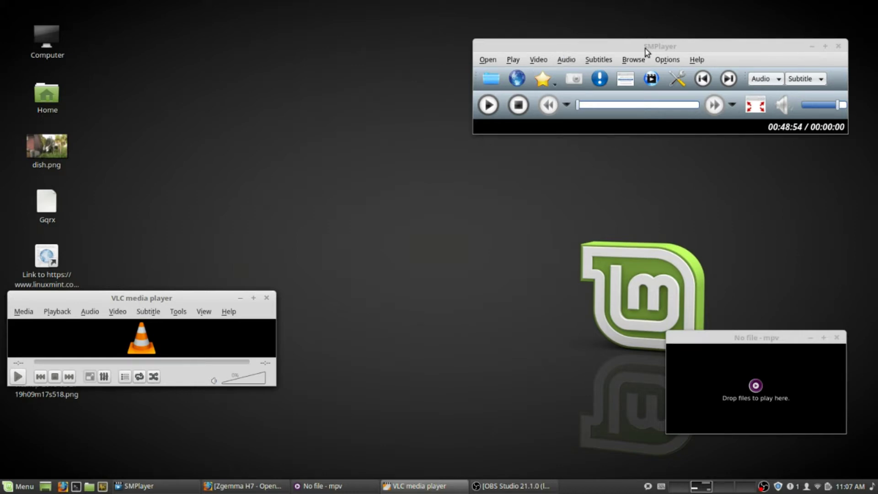
Open SMPlayer's About dialog from the Help menu and read its License tab
{"action": "left_click", "coordinate": [670, 60]}
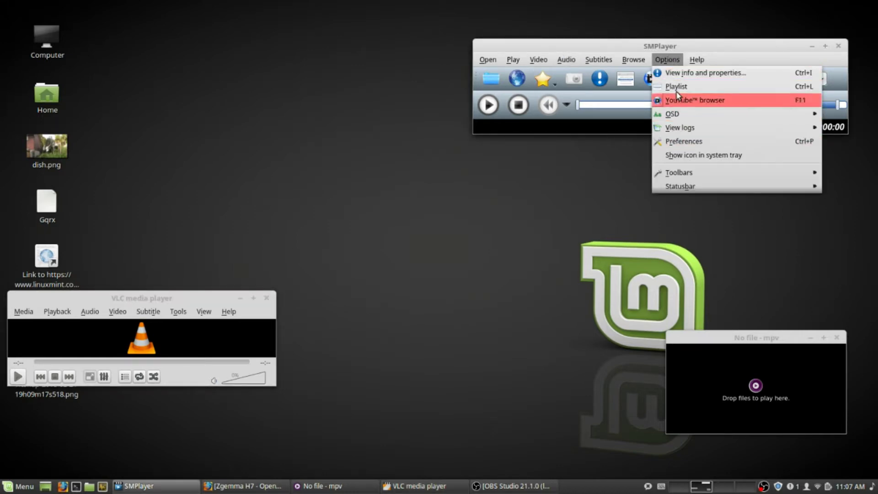
{"action": "mouse_move", "coordinate": [696, 59]}
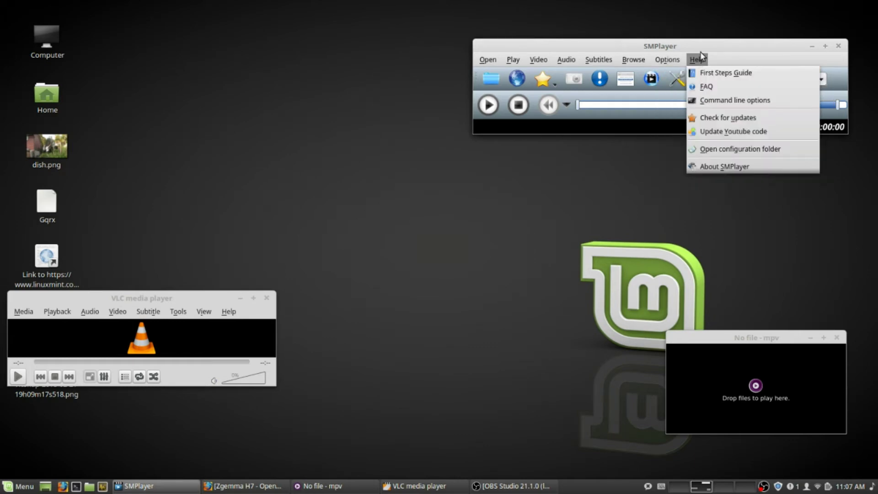
{"action": "left_click", "coordinate": [716, 168]}
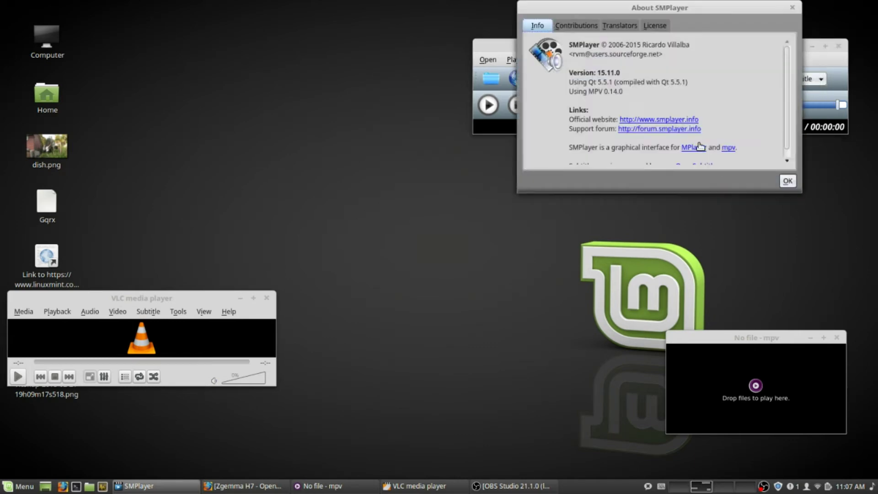
{"action": "left_click_drag", "start_coordinate": [682, 7], "coordinate": [575, 143]}
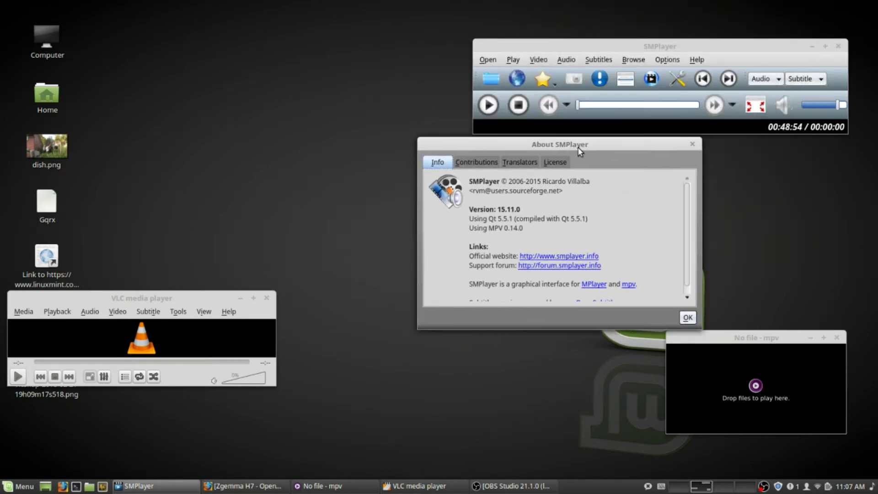
{"action": "left_click", "coordinate": [554, 162]}
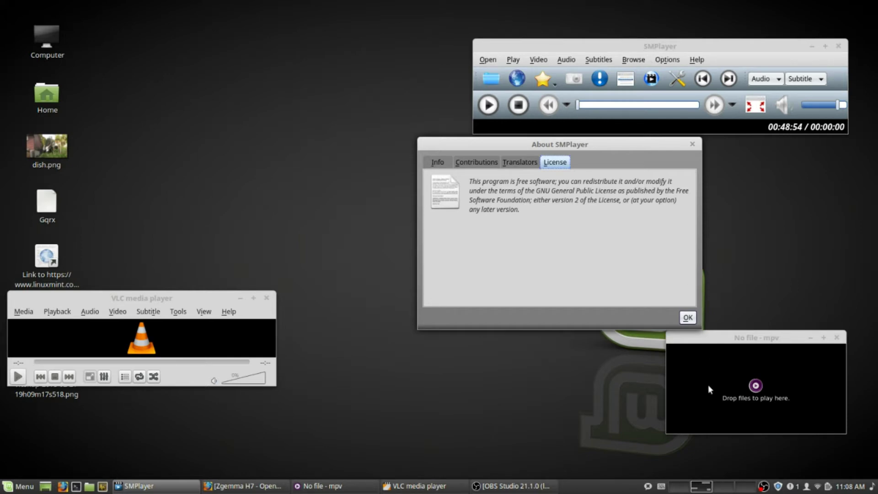
Close the empty mpv window and dismiss the About SMPlayer dialog
{"action": "left_click_drag", "start_coordinate": [764, 342], "coordinate": [306, 41]}
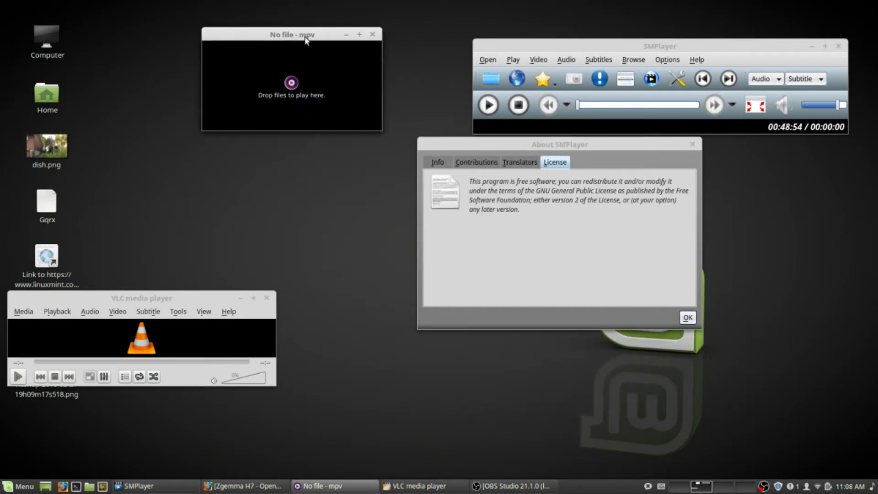
{"action": "left_click", "coordinate": [372, 35]}
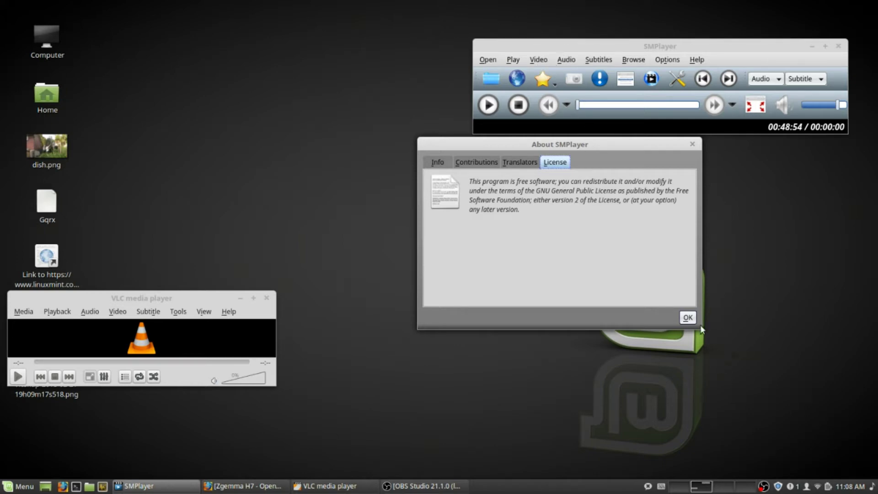
{"action": "left_click", "coordinate": [687, 318]}
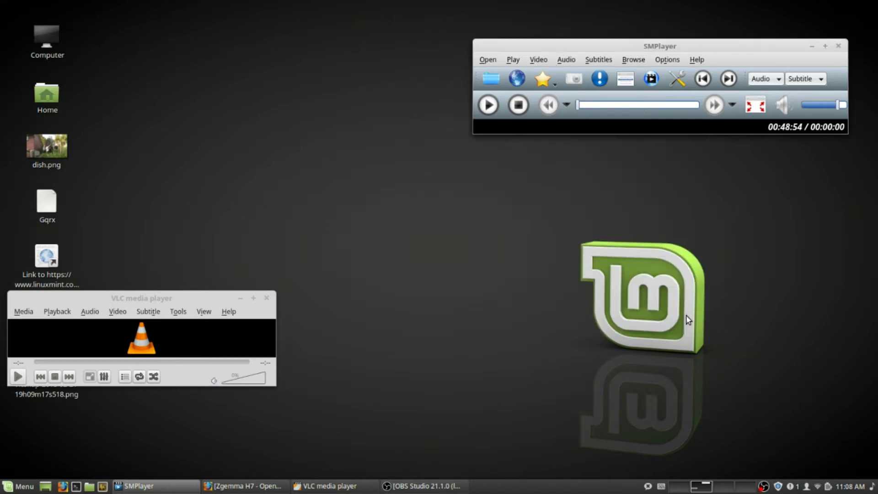
{"action": "left_click", "coordinate": [544, 61]}
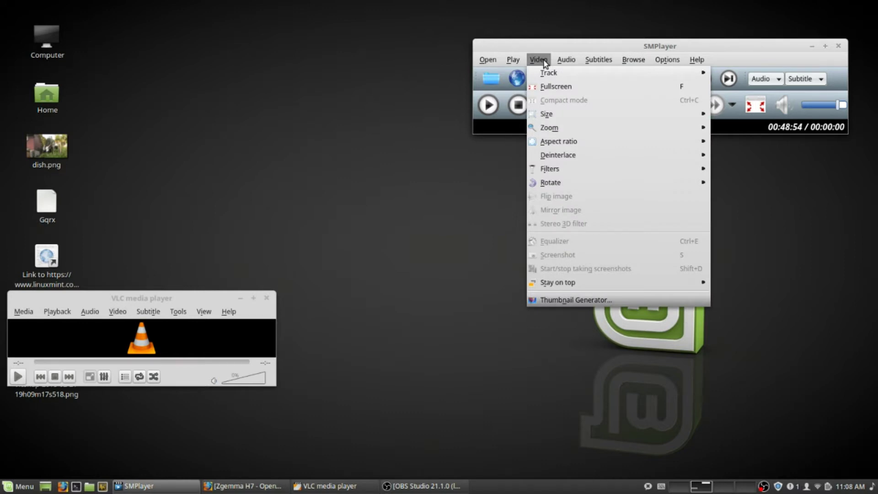
Open SMPlayer's Preferences from the Options menu, with /usr/bin/mpv as the player executable
{"action": "mouse_move", "coordinate": [560, 158]}
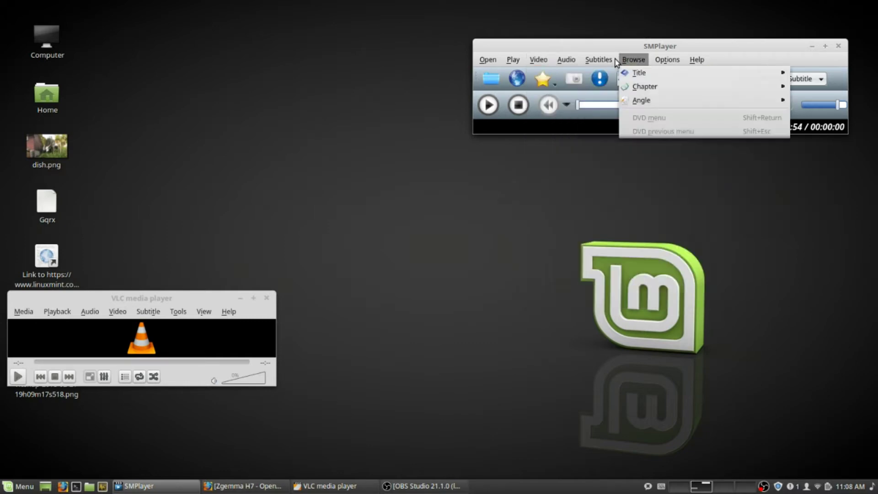
{"action": "mouse_move", "coordinate": [572, 62]}
{"action": "mouse_move", "coordinate": [680, 60]}
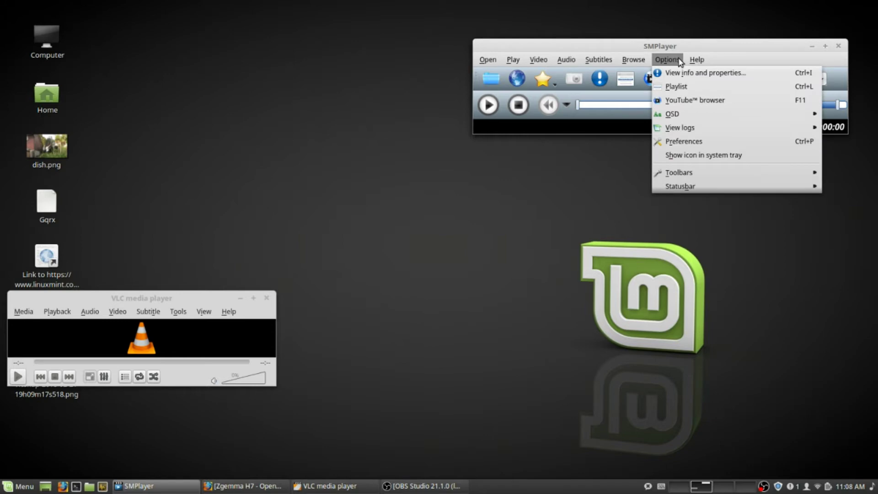
{"action": "left_click", "coordinate": [664, 142]}
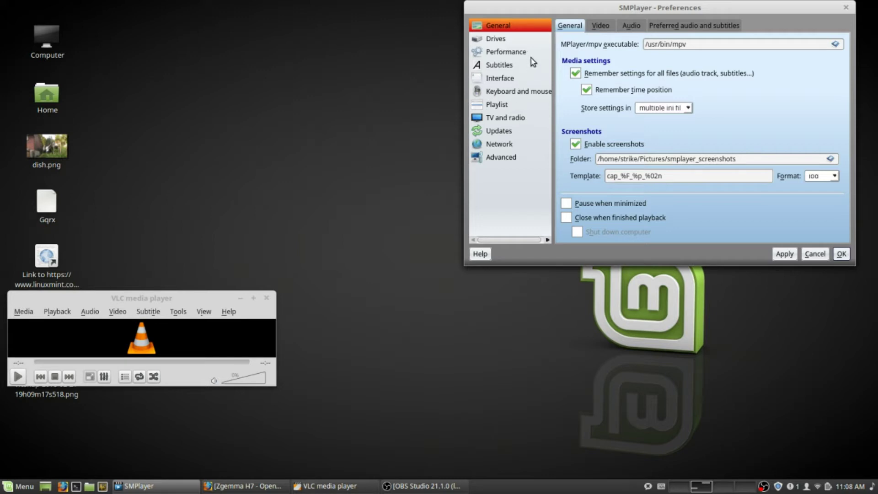
Look over the Audio, Video and General tabs, then show the TV and radio preferences page
{"action": "left_click", "coordinate": [637, 27]}
{"action": "left_click", "coordinate": [602, 27]}
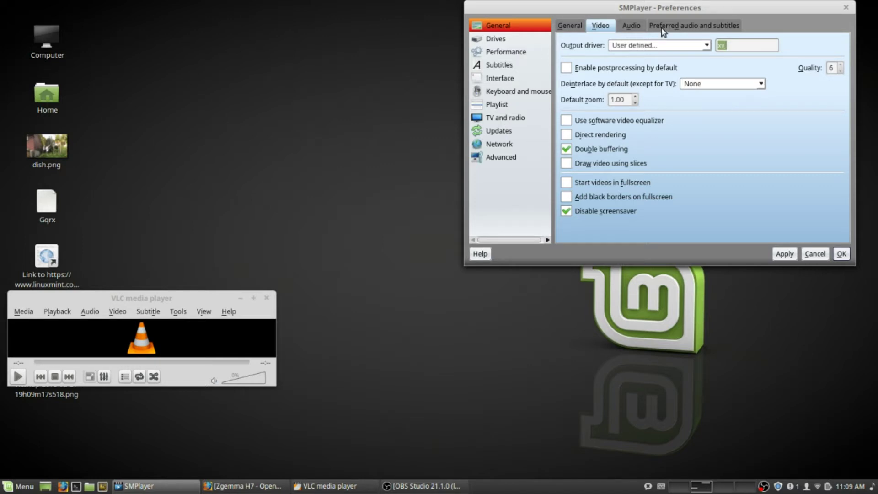
{"action": "left_click", "coordinate": [570, 27]}
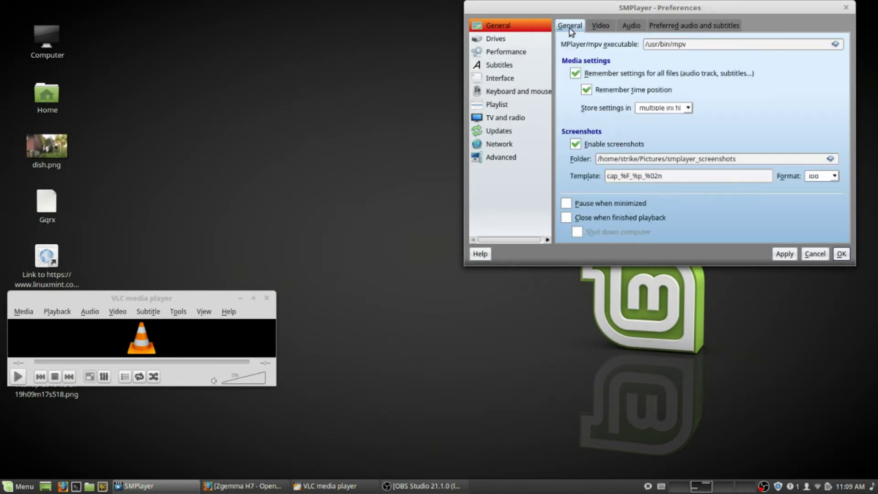
{"action": "left_click", "coordinate": [601, 27]}
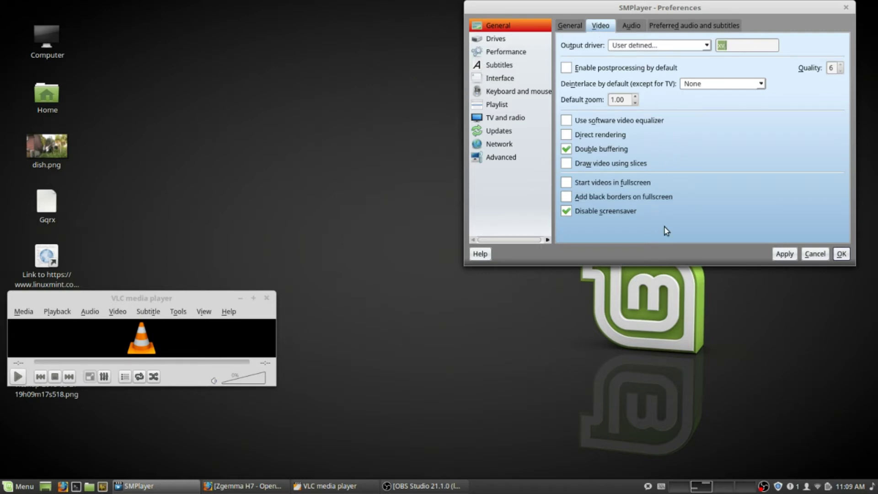
{"action": "left_click", "coordinate": [497, 120]}
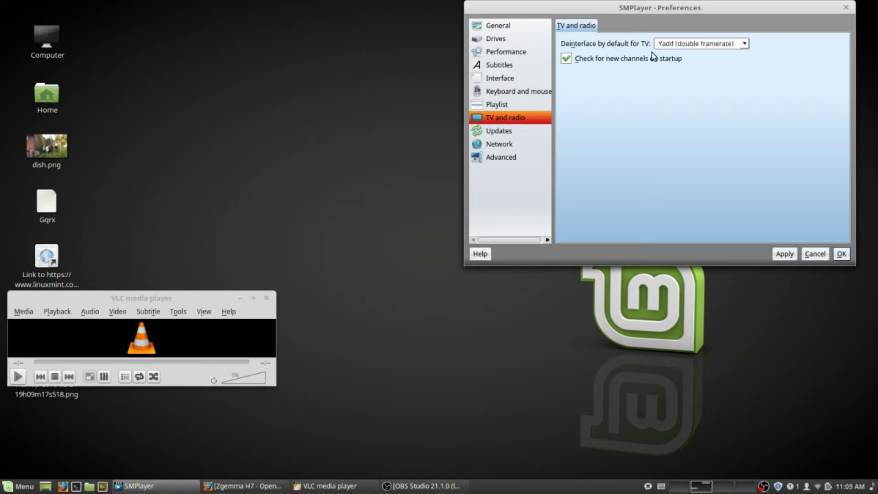
Set default TV deinterlacing to Yadif (double framerate) and confirm the preferences
{"action": "left_click", "coordinate": [743, 44]}
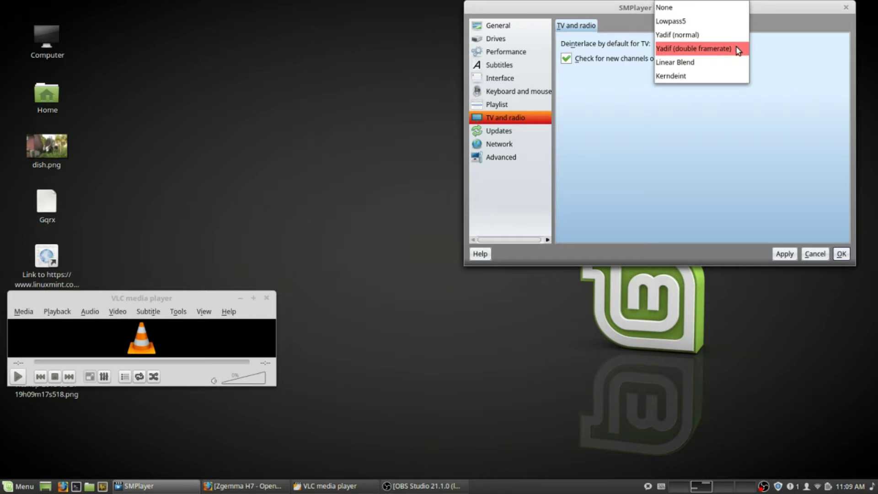
{"action": "left_click", "coordinate": [756, 49]}
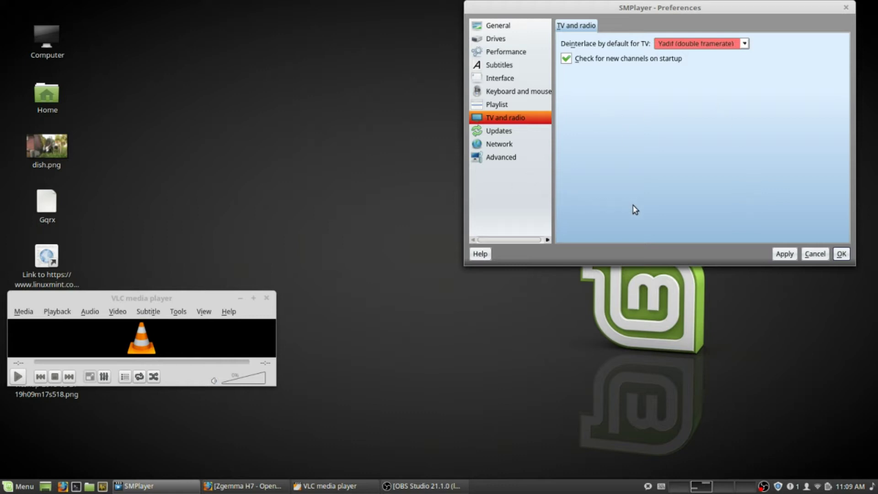
{"action": "left_click", "coordinate": [841, 254]}
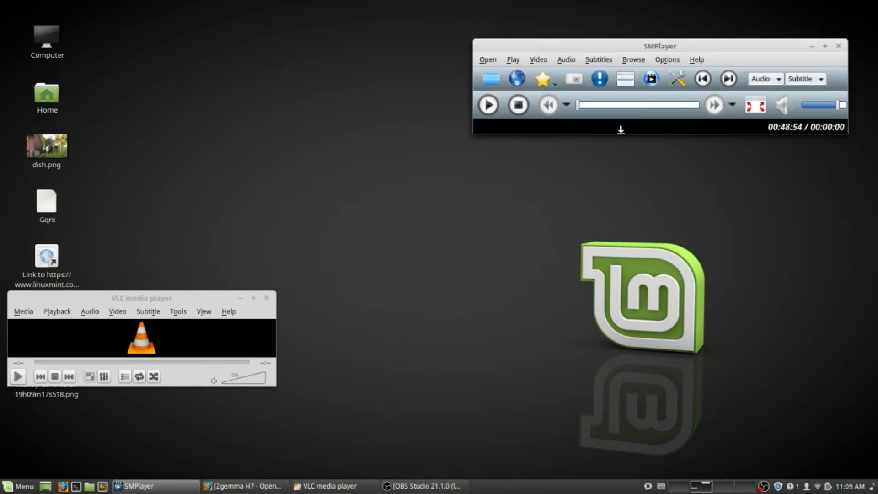
Reposition the SMPlayer window and bring back the STAR 3 and 4 OpenWebif page in Firefox
{"action": "left_click_drag", "start_coordinate": [624, 51], "coordinate": [541, 107]}
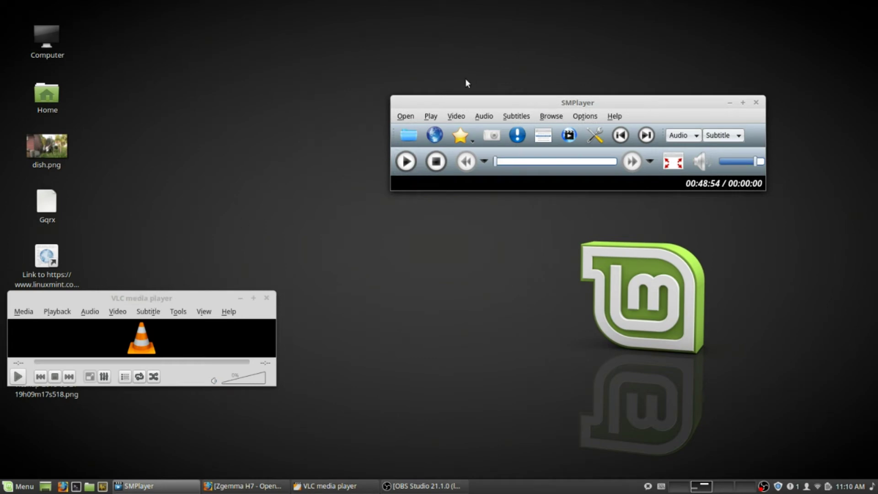
{"action": "left_click_drag", "start_coordinate": [559, 104], "coordinate": [581, 103]}
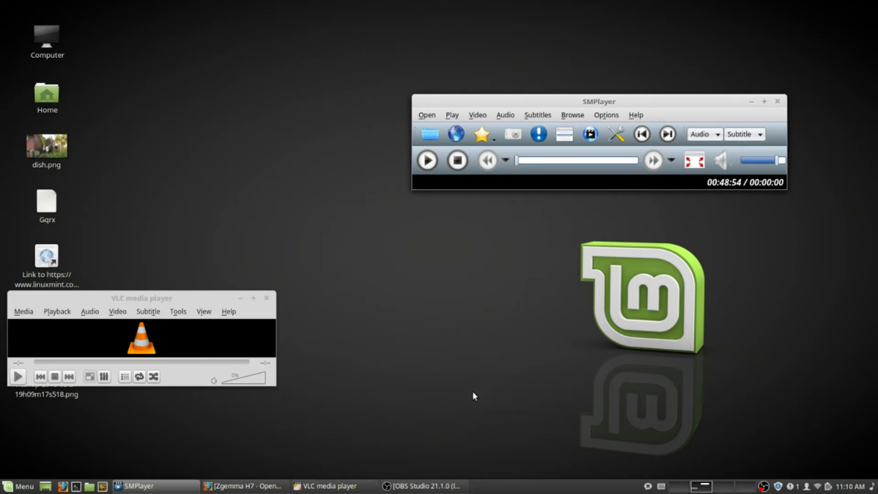
{"action": "left_click", "coordinate": [231, 488]}
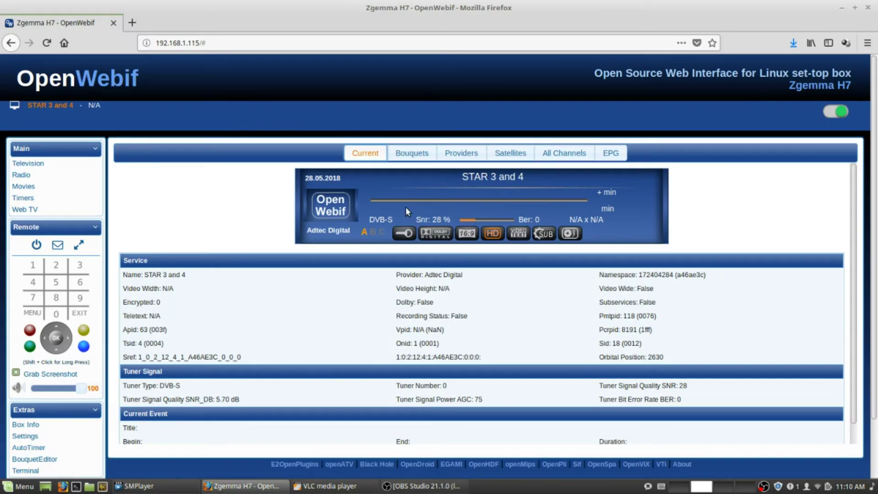
Browse OpenWebif's radio bouquets, expanding Favourites (Radio)
{"action": "left_click", "coordinate": [30, 166]}
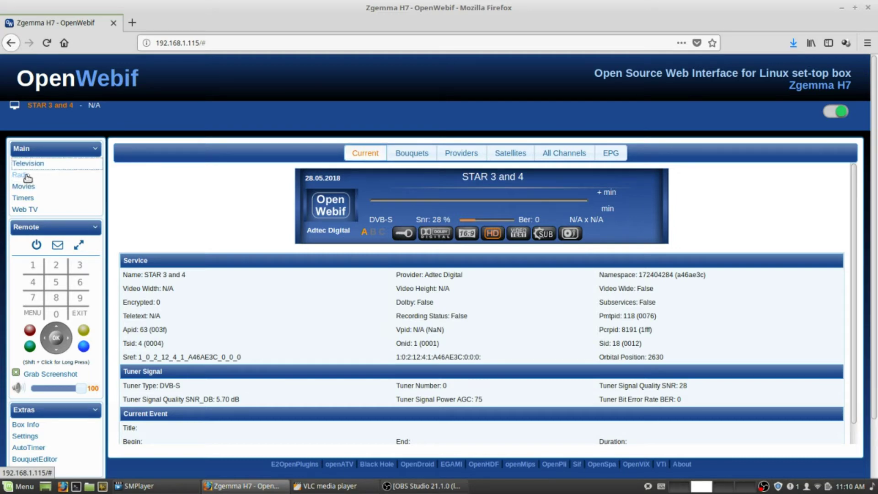
{"action": "left_click", "coordinate": [27, 176]}
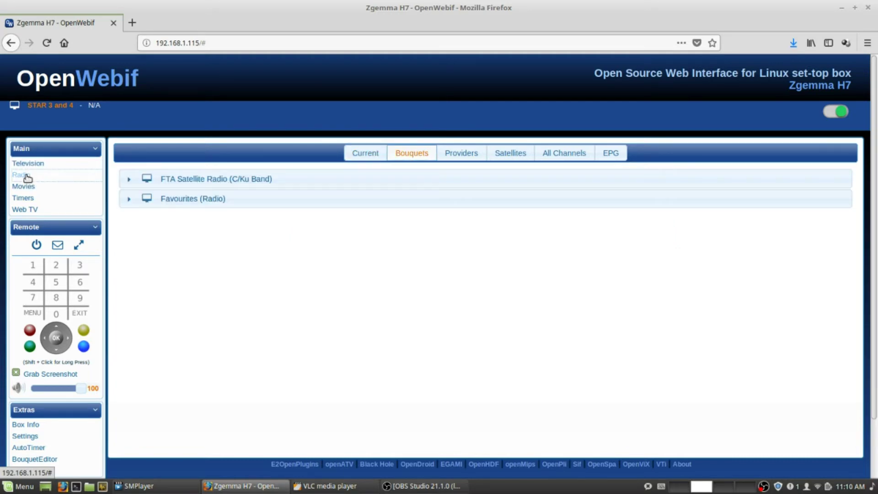
{"action": "left_click", "coordinate": [163, 200]}
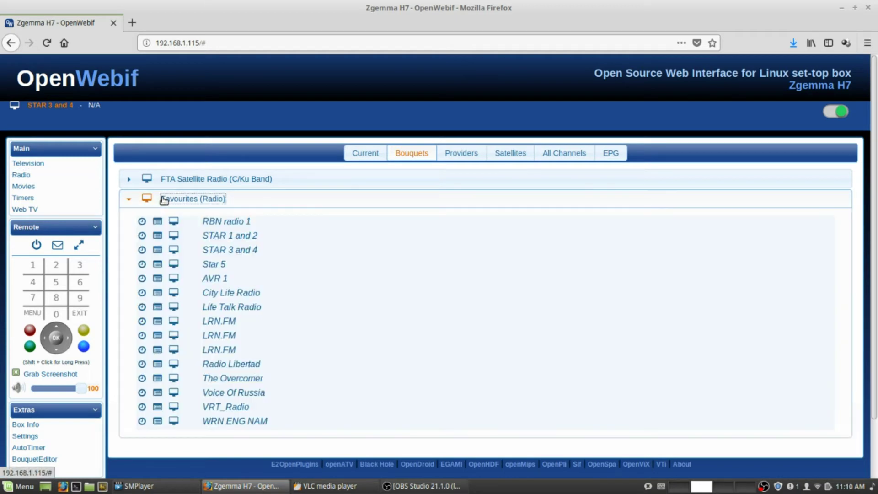
{"action": "scroll", "coordinate": [273, 413], "scroll_direction": "down", "scroll_amount": 3}
{"action": "scroll", "coordinate": [272, 412], "scroll_direction": "up", "scroll_amount": 3}
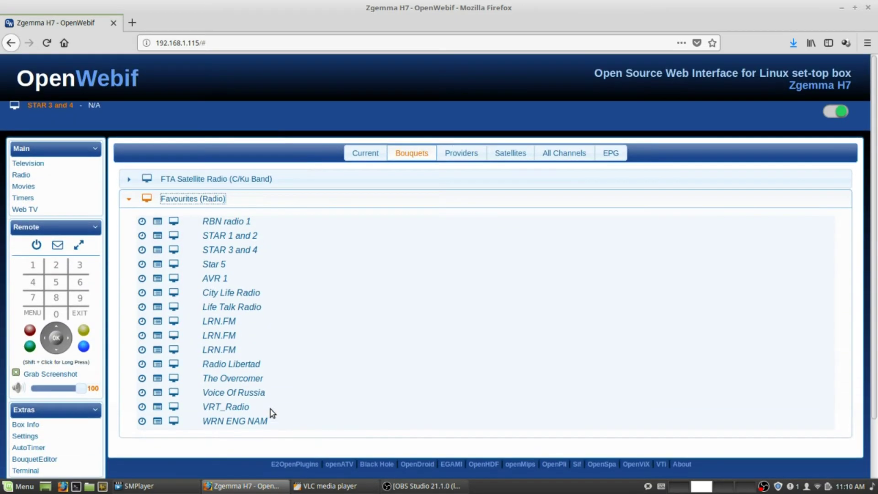
Expand the Favourites (TV) bouquet and request the MeTV (Alt) HD stream
{"action": "left_click", "coordinate": [28, 163]}
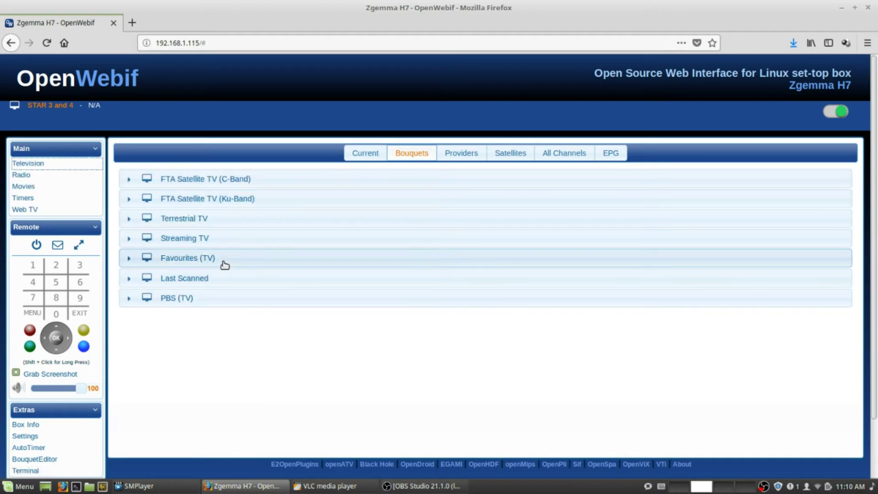
{"action": "left_click", "coordinate": [222, 259]}
{"action": "scroll", "coordinate": [371, 328], "scroll_direction": "down", "scroll_amount": 3}
{"action": "scroll", "coordinate": [378, 361], "scroll_direction": "up", "scroll_amount": 1}
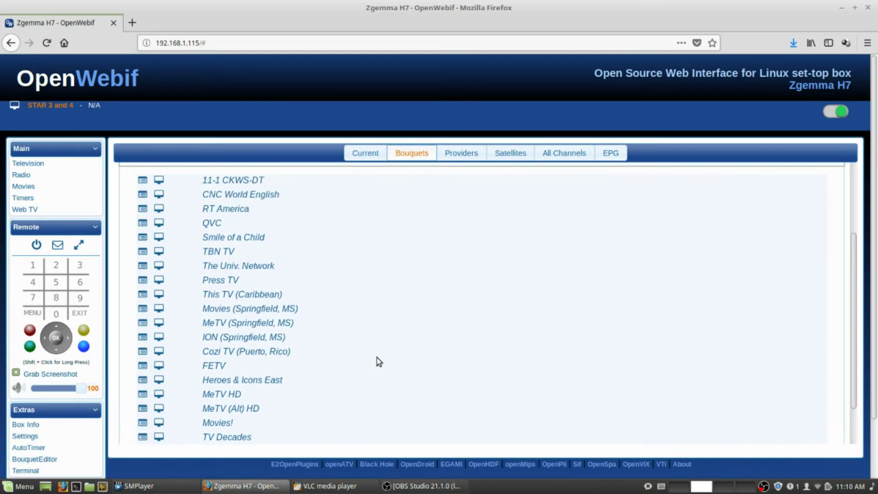
{"action": "scroll", "coordinate": [377, 357], "scroll_direction": "down", "scroll_amount": 2}
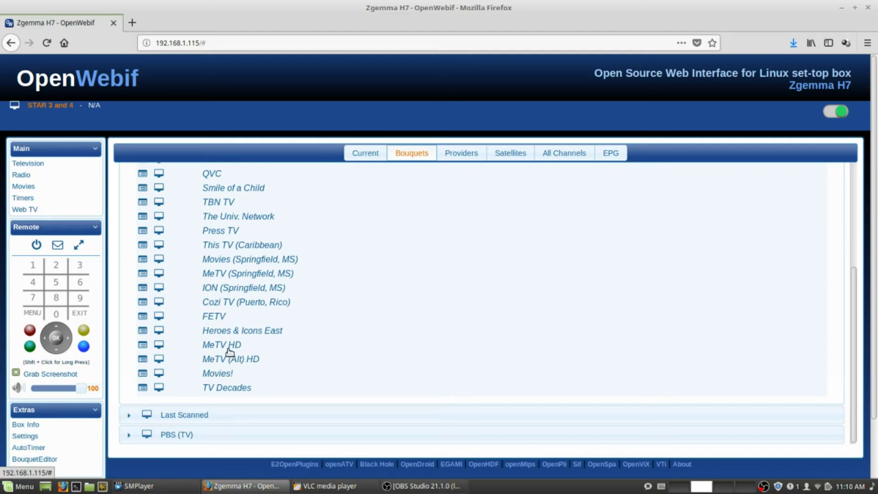
{"action": "left_click", "coordinate": [159, 359]}
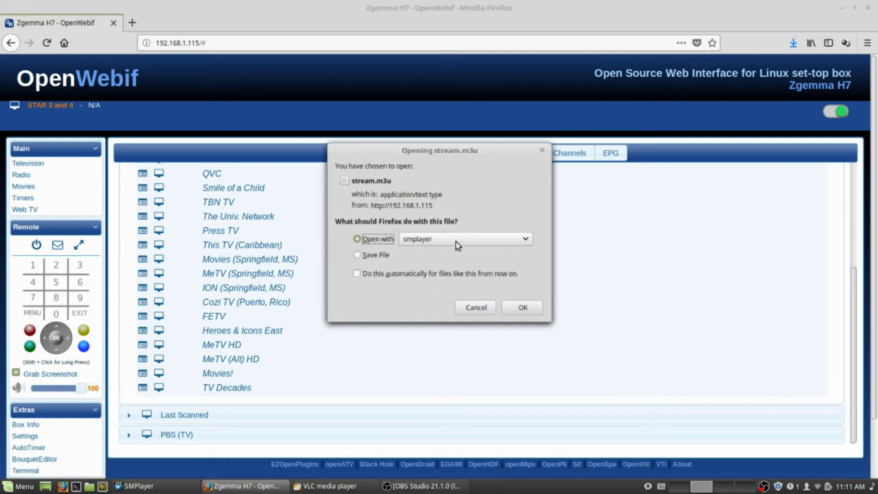
Open the MeTV (Alt) HD stream.m3u in SMPlayer, dismiss the mpv error, and close the player
{"action": "left_click", "coordinate": [518, 311]}
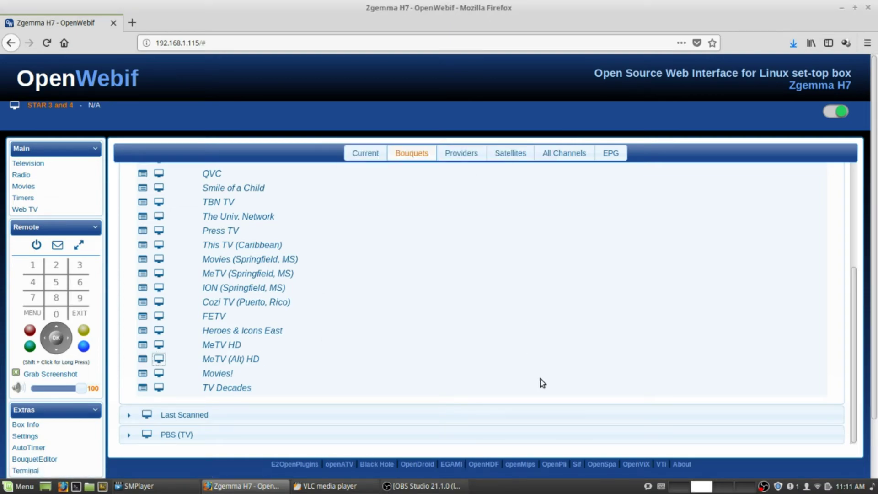
{"action": "left_click", "coordinate": [720, 159]}
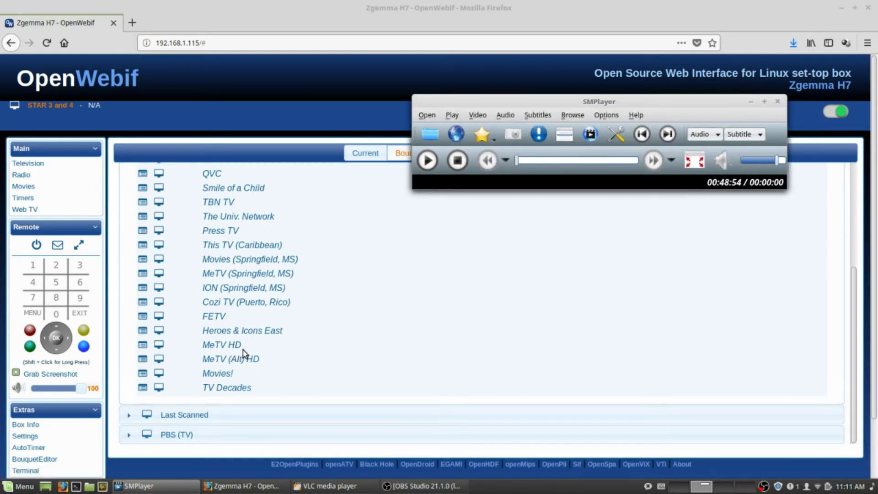
{"action": "left_click", "coordinate": [778, 102]}
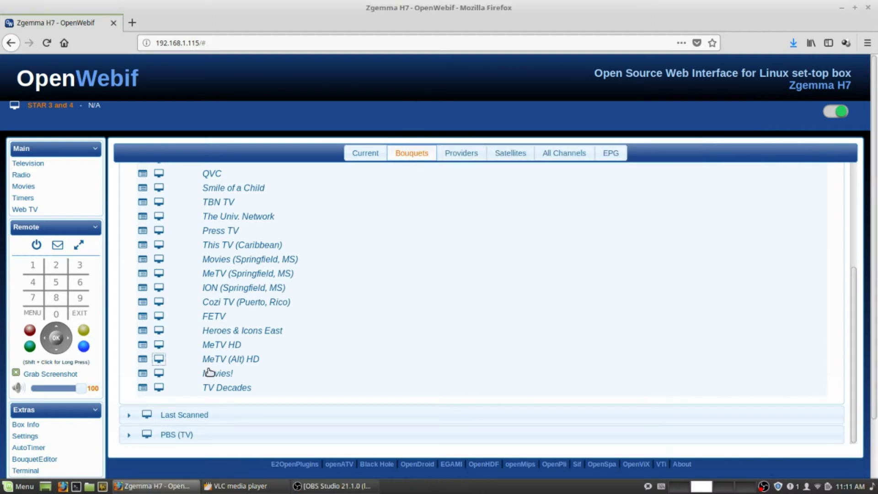
Zap the box to MeTV (Alt) HD and open the current channel's stream.m3u with smplayer
{"action": "left_click", "coordinate": [226, 361]}
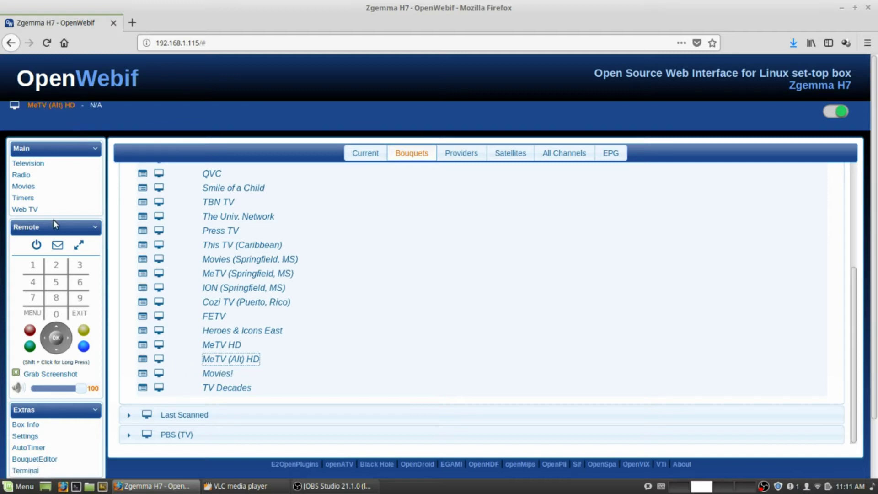
{"action": "left_click", "coordinate": [17, 106]}
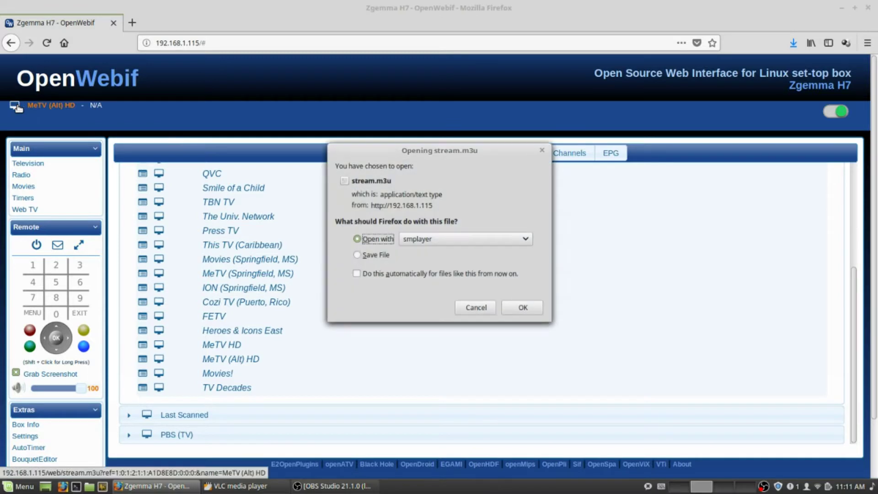
{"action": "left_click", "coordinate": [515, 239]}
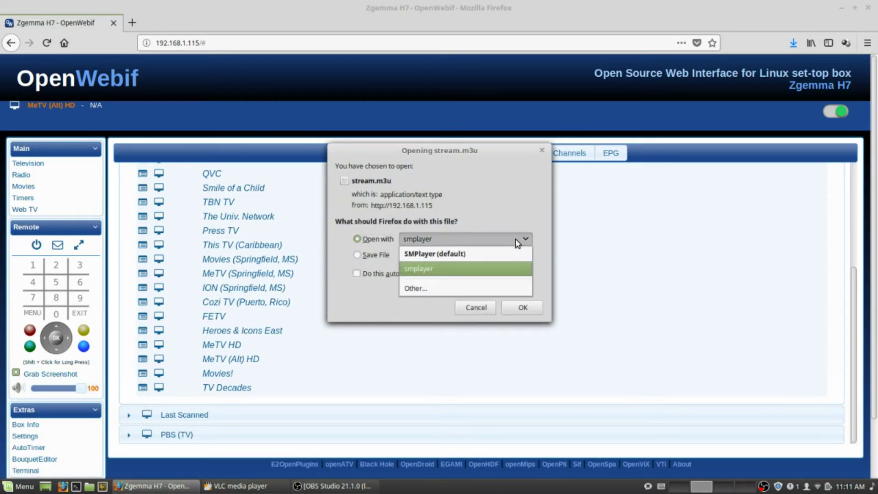
{"action": "left_click", "coordinate": [515, 240]}
{"action": "left_click", "coordinate": [515, 240]}
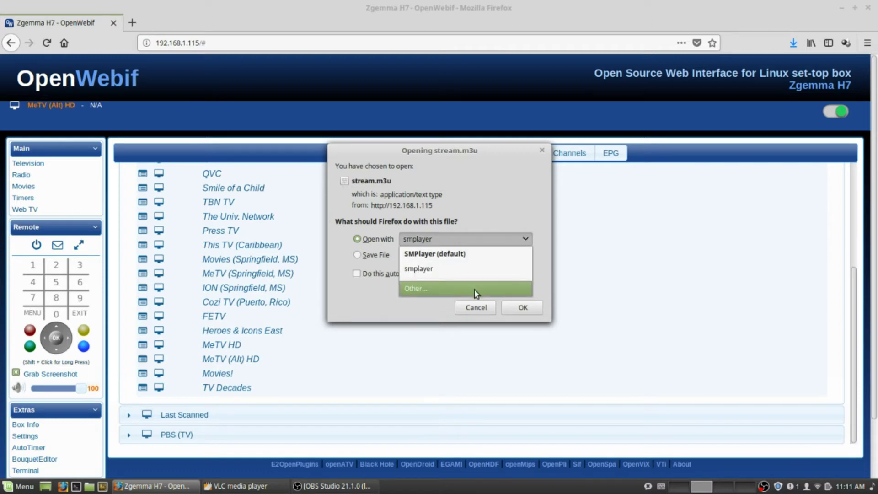
{"action": "left_click", "coordinate": [525, 308]}
{"action": "left_click", "coordinate": [524, 308]}
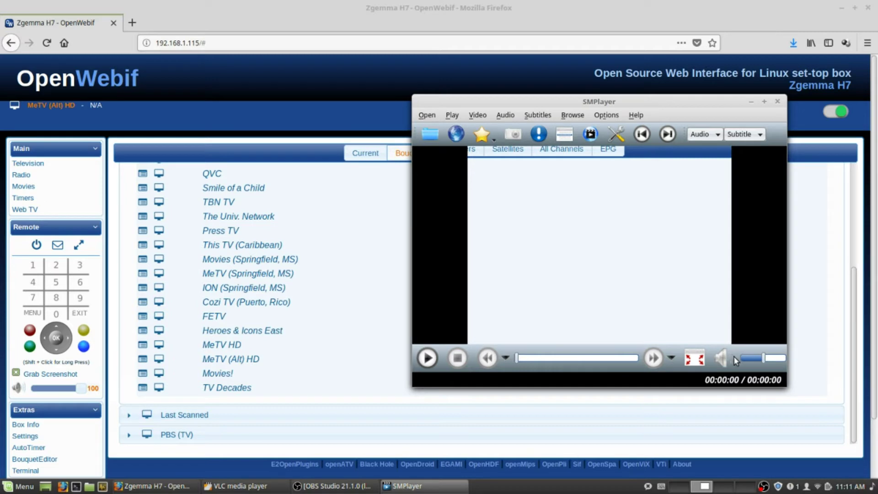
Turn the MeTV (Alt) HD stream's volume down to zero, then close SMPlayer
{"action": "left_click", "coordinate": [741, 357]}
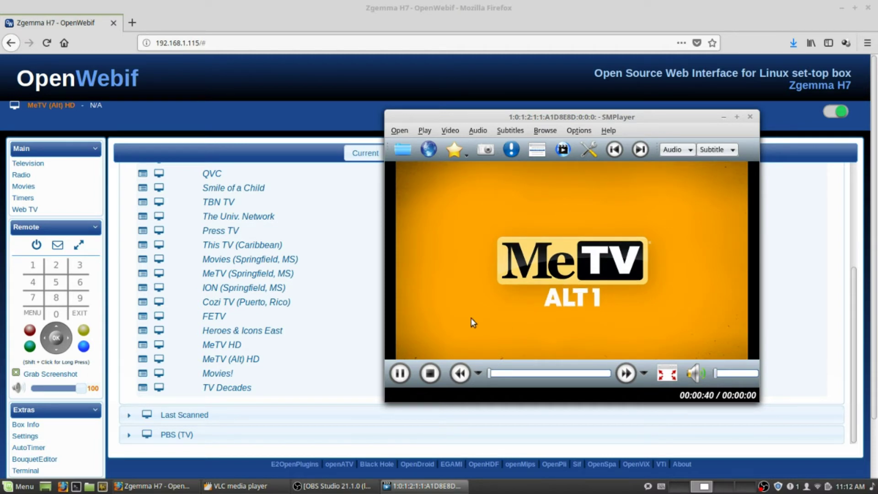
{"action": "left_click", "coordinate": [750, 117]}
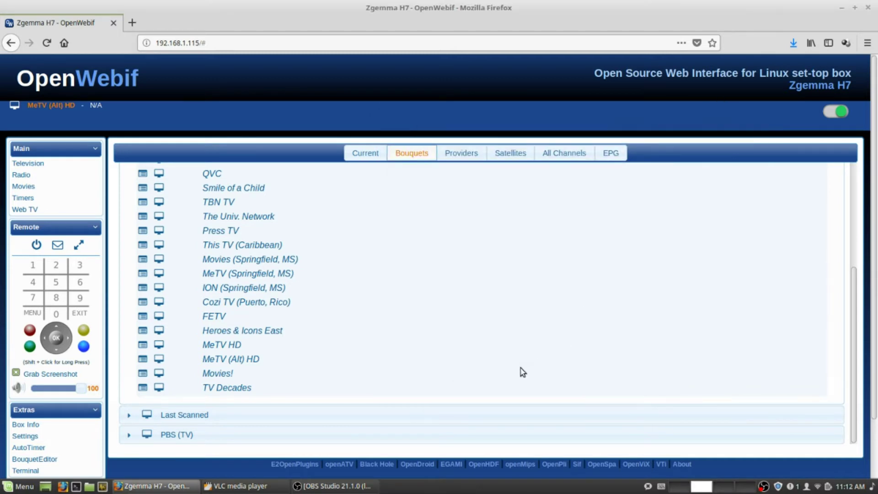
Go to the top of Favourites (TV) and tune the box to 11-1 CKWS-DT
{"action": "scroll", "coordinate": [460, 345], "scroll_direction": "down", "scroll_amount": 3}
{"action": "scroll", "coordinate": [462, 346], "scroll_direction": "up", "scroll_amount": 3}
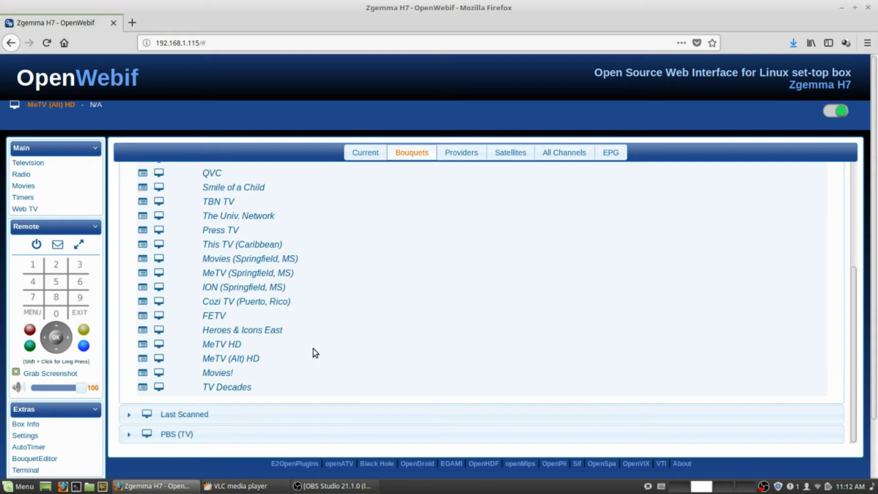
{"action": "scroll", "coordinate": [319, 328], "scroll_direction": "up", "scroll_amount": 3}
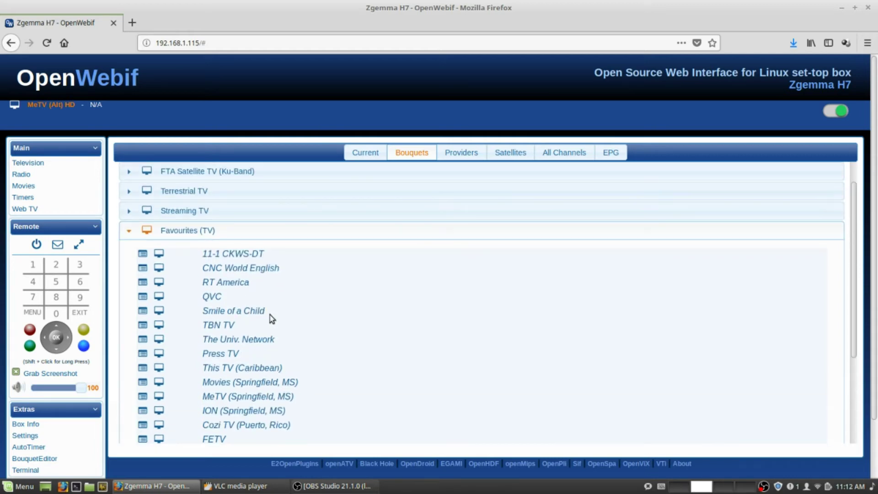
{"action": "left_click", "coordinate": [231, 251]}
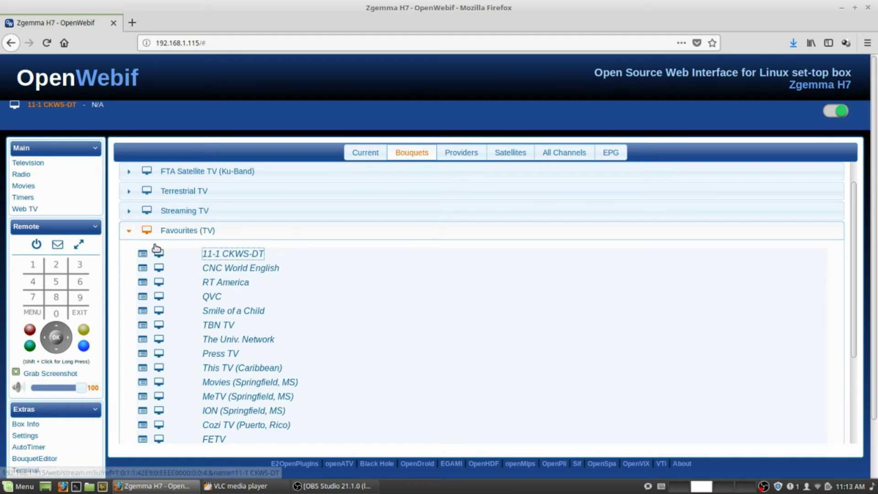
Open the 11-1 CKWS-DT stream.m3u playlist from the header stream icon in smplayer
{"action": "left_click", "coordinate": [15, 108]}
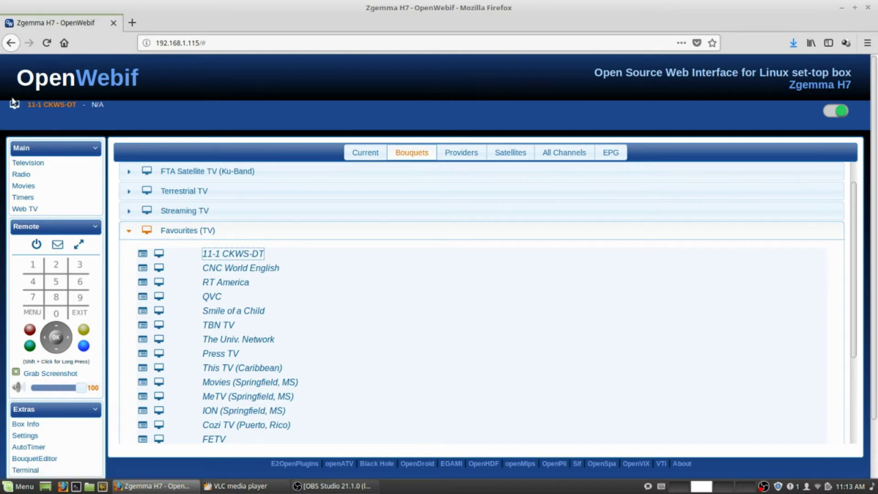
{"action": "left_click", "coordinate": [14, 105]}
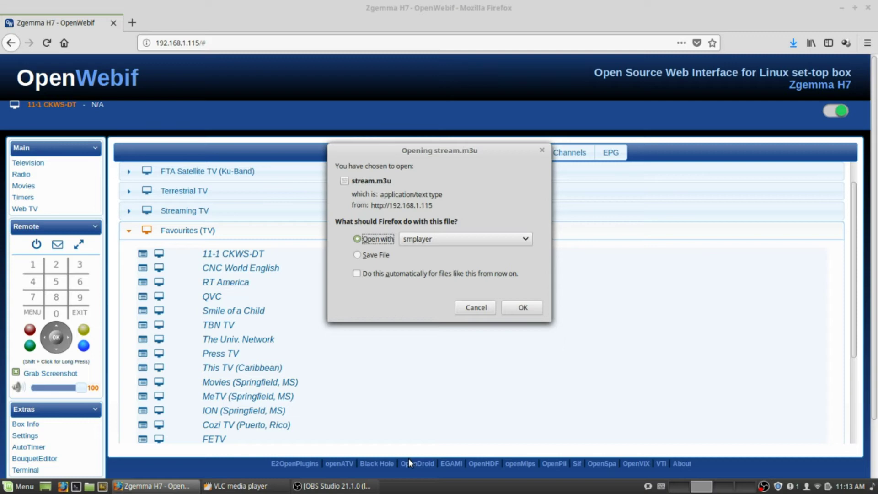
{"action": "left_click", "coordinate": [520, 306]}
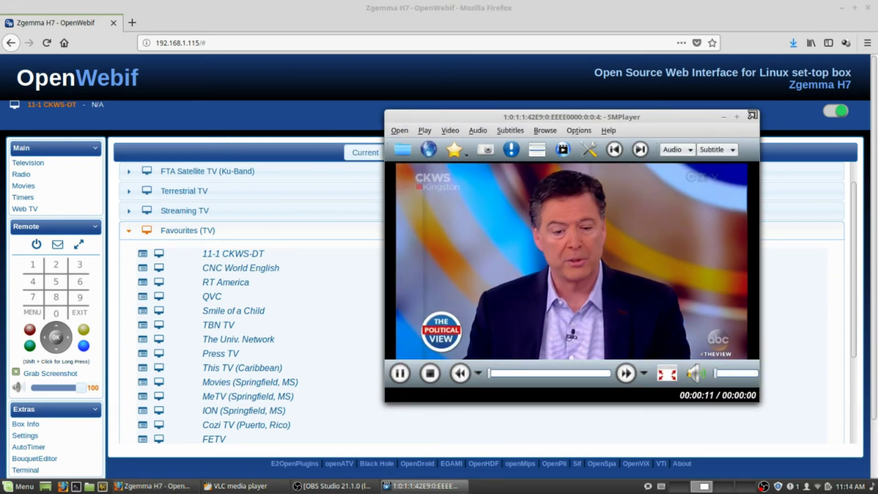
Shrink the SMPlayer window and set Video > Deinterlace to Yadif (normal)
{"action": "left_click_drag", "start_coordinate": [752, 113], "coordinate": [401, 303]}
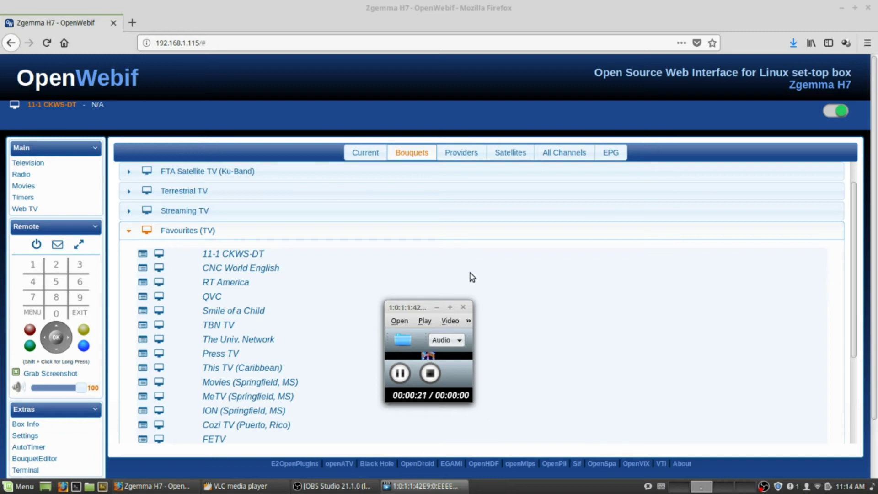
{"action": "key", "text": "alt+v"}
{"action": "mouse_move", "coordinate": [476, 265]}
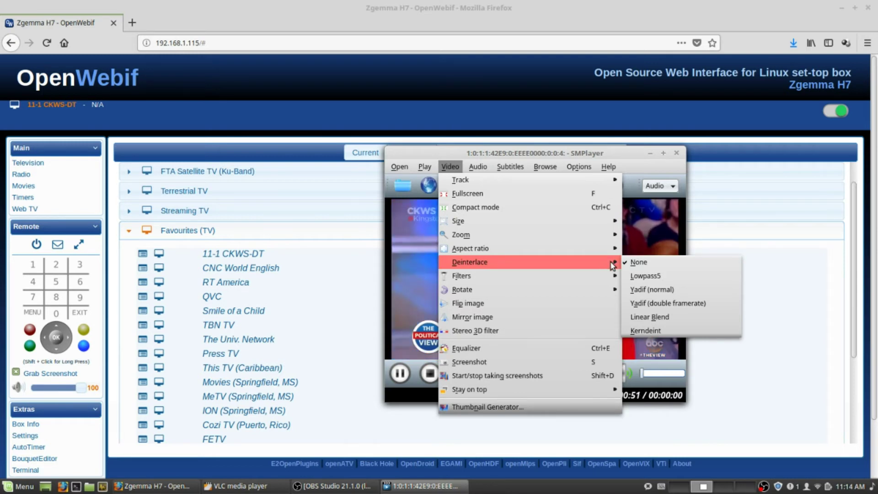
{"action": "left_click", "coordinate": [657, 290]}
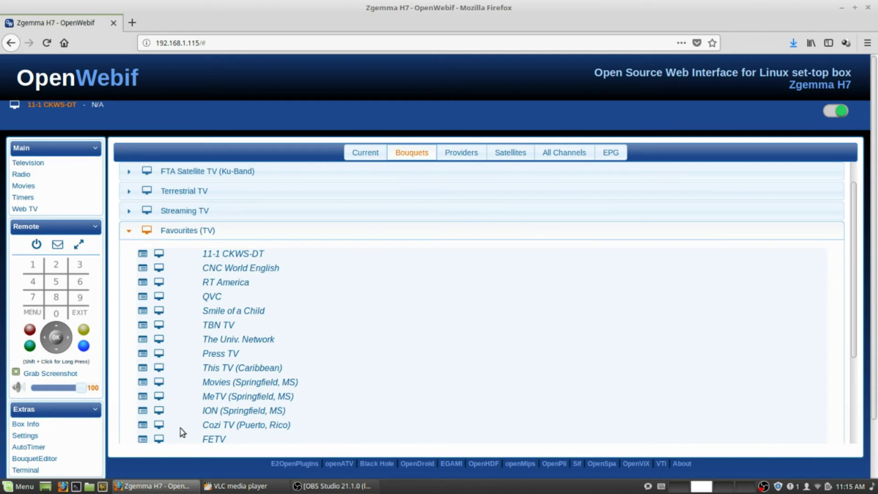
Bring up the empty VLC media player window from the taskbar and close it
{"action": "left_click", "coordinate": [254, 485]}
{"action": "left_click", "coordinate": [254, 487]}
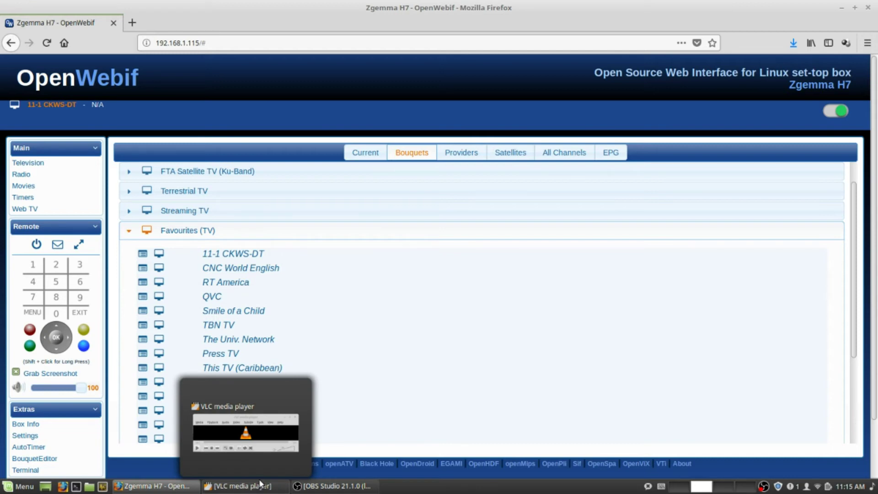
{"action": "left_click", "coordinate": [260, 487]}
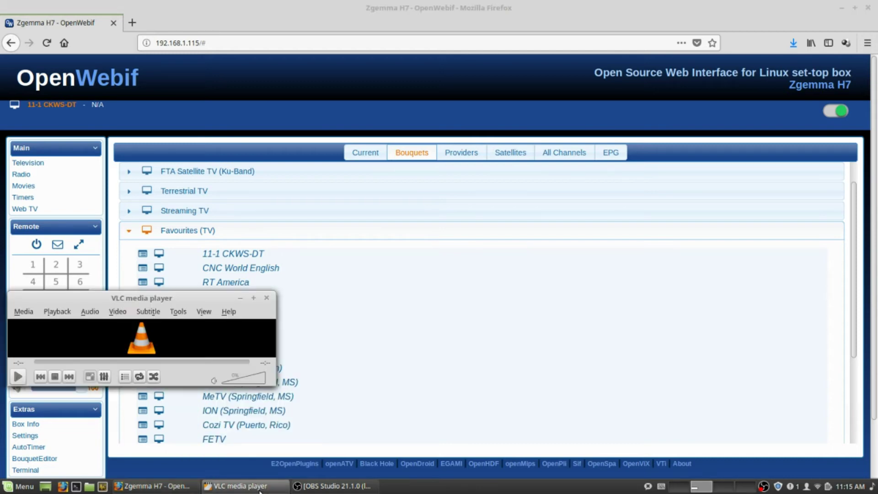
{"action": "left_click", "coordinate": [267, 298]}
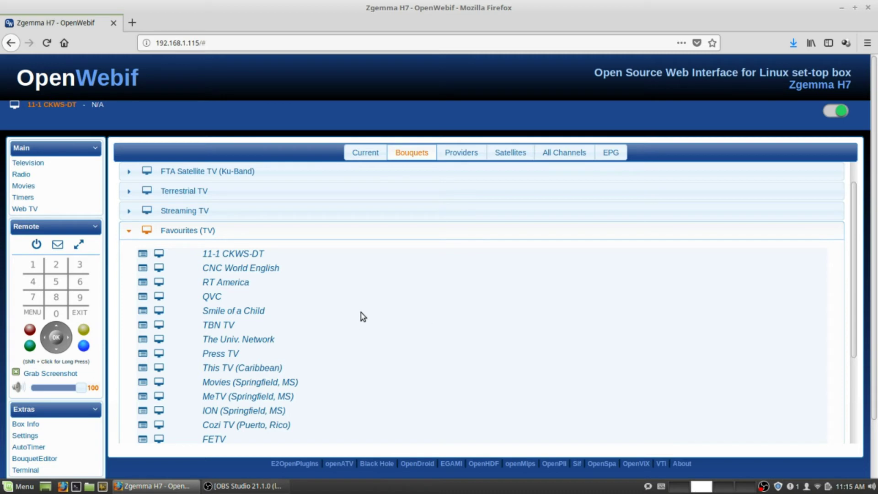
{"action": "scroll", "coordinate": [363, 316], "scroll_direction": "down", "scroll_amount": 3}
Expand the Terrestrial TV bouquet in the Bouquets list, then collapse it again
{"action": "scroll", "coordinate": [363, 316], "scroll_direction": "down", "scroll_amount": 2}
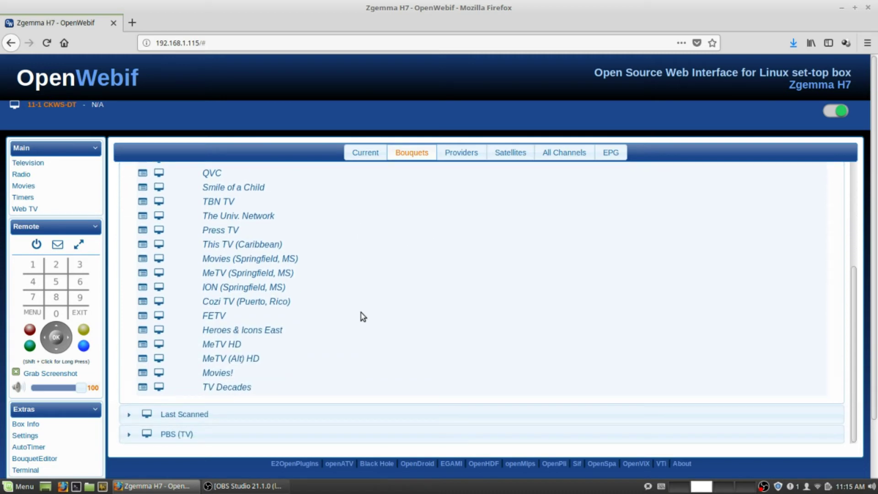
{"action": "scroll", "coordinate": [363, 317], "scroll_direction": "up", "scroll_amount": 4}
{"action": "scroll", "coordinate": [363, 316], "scroll_direction": "down", "scroll_amount": 2}
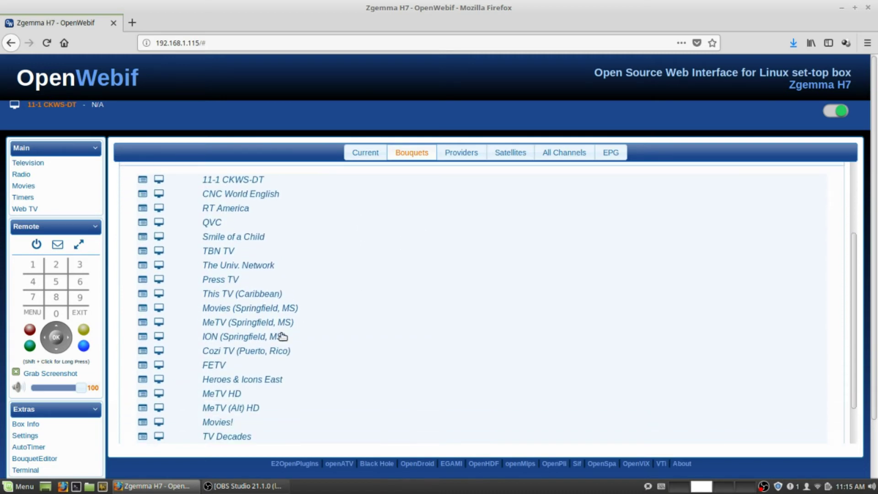
{"action": "scroll", "coordinate": [276, 325], "scroll_direction": "up", "scroll_amount": 1}
{"action": "scroll", "coordinate": [284, 315], "scroll_direction": "up", "scroll_amount": 1}
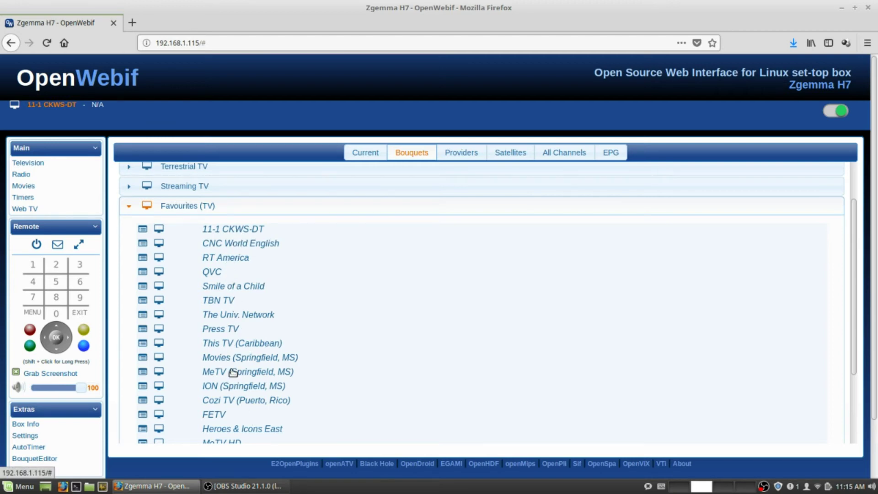
{"action": "scroll", "coordinate": [233, 372], "scroll_direction": "up", "scroll_amount": 2}
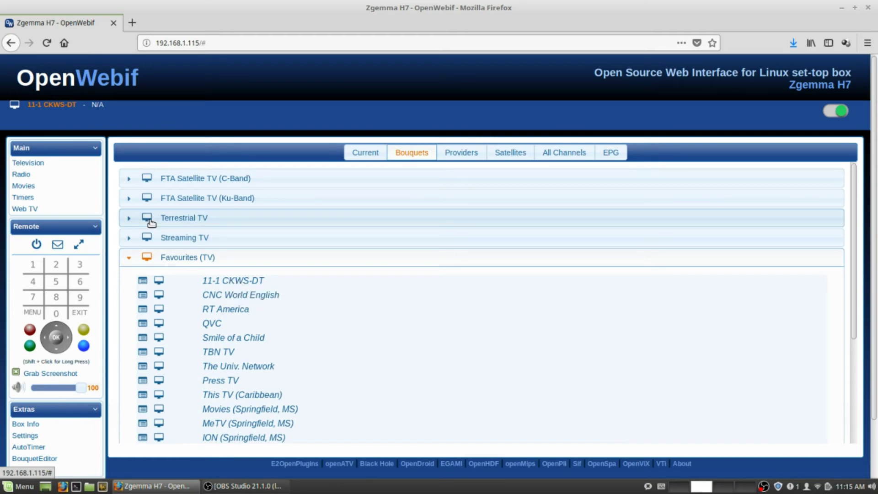
{"action": "left_click", "coordinate": [126, 219]}
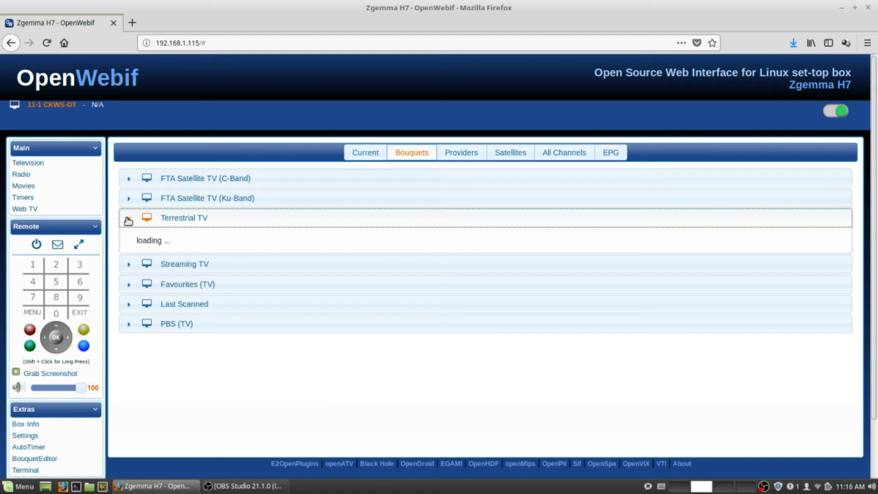
{"action": "left_click", "coordinate": [127, 220]}
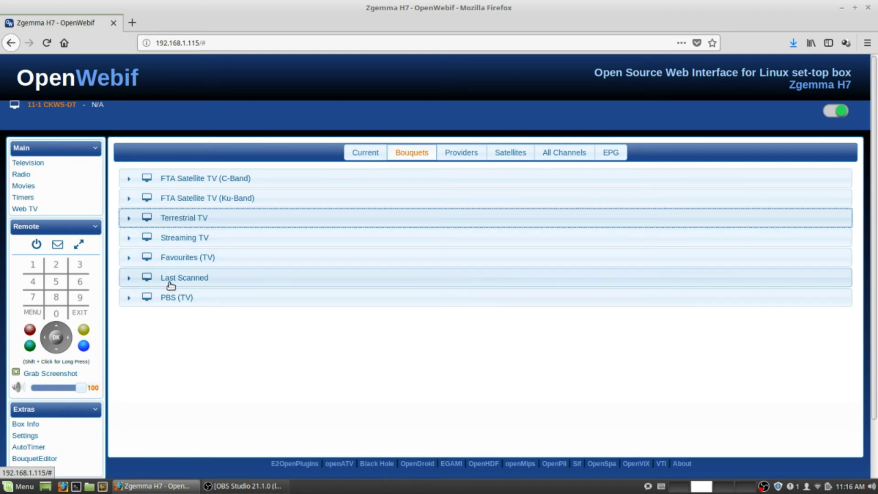
Expand PBS (TV) and view its ten channels, Montana PBS through World Channel
{"action": "left_click", "coordinate": [130, 299]}
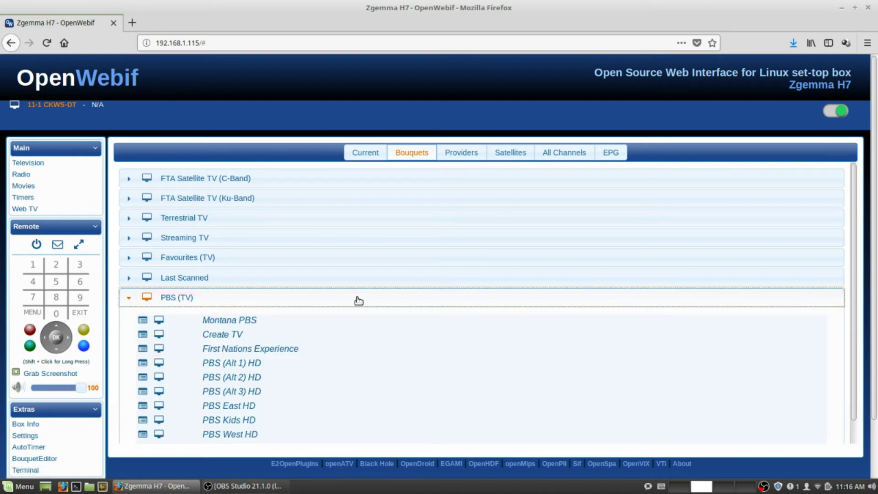
{"action": "scroll", "coordinate": [369, 301], "scroll_direction": "down", "scroll_amount": 1}
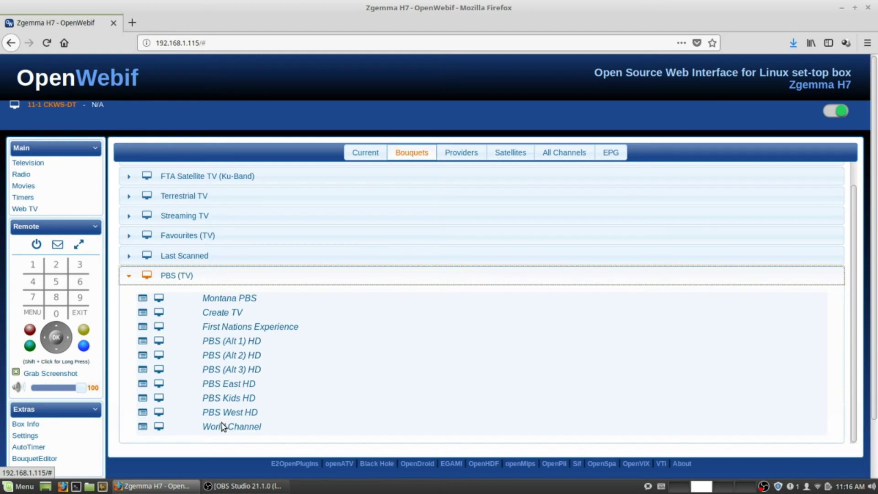
{"action": "scroll", "coordinate": [392, 355], "scroll_direction": "down", "scroll_amount": 2}
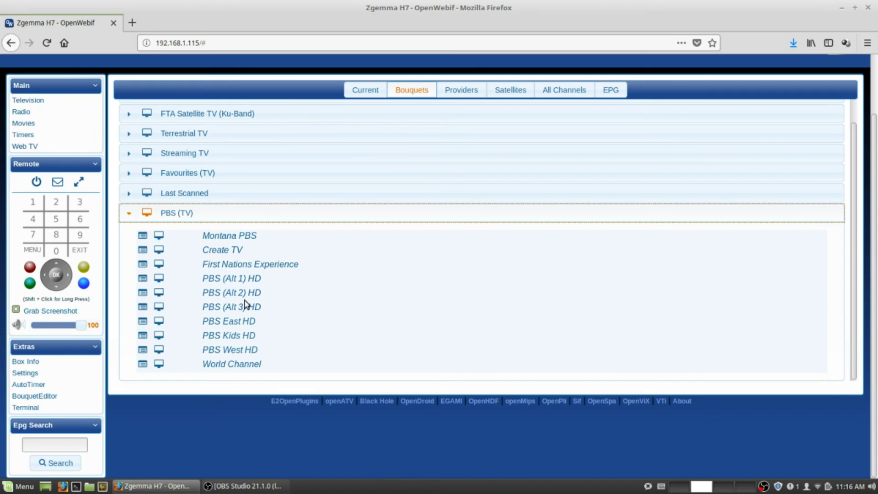
Expand Favourites (TV) and browse its channels from 11-1 CKWS-DT to Heroes & Icons East
{"action": "left_click", "coordinate": [133, 174]}
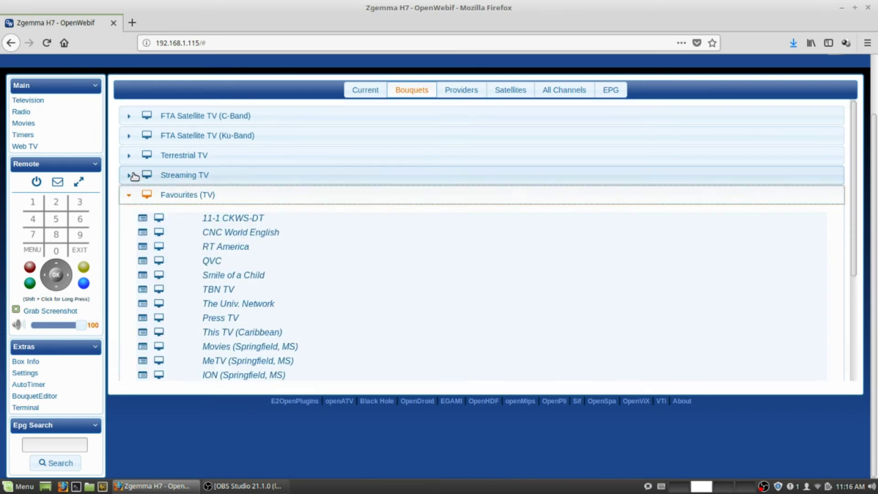
{"action": "scroll", "coordinate": [292, 296], "scroll_direction": "down", "scroll_amount": 4}
{"action": "scroll", "coordinate": [294, 314], "scroll_direction": "down", "scroll_amount": 2}
{"action": "scroll", "coordinate": [294, 315], "scroll_direction": "up", "scroll_amount": 4}
{"action": "scroll", "coordinate": [294, 315], "scroll_direction": "down", "scroll_amount": 3}
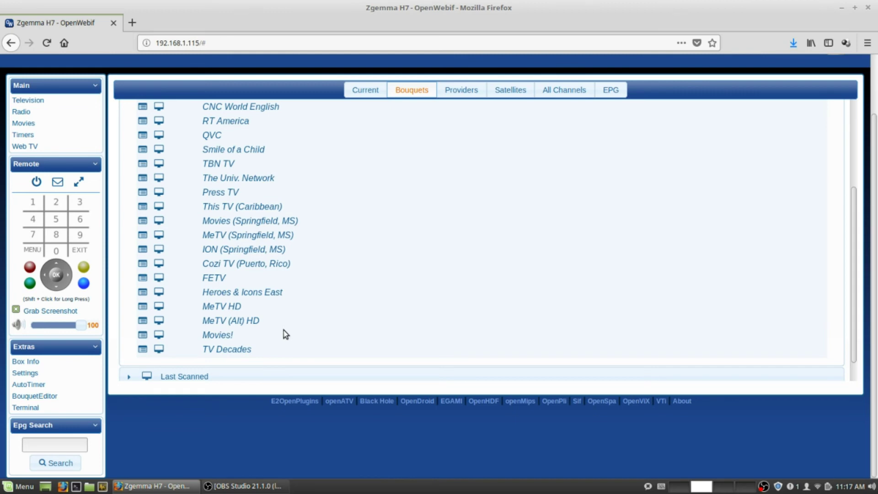
{"action": "scroll", "coordinate": [281, 329], "scroll_direction": "up", "scroll_amount": 3}
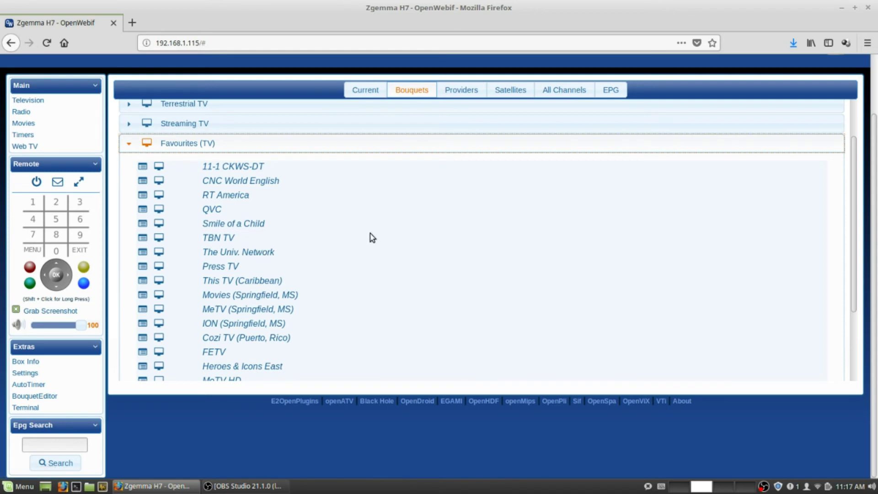
{"action": "scroll", "coordinate": [373, 238], "scroll_direction": "down", "scroll_amount": 4}
{"action": "scroll", "coordinate": [373, 237], "scroll_direction": "up", "scroll_amount": 4}
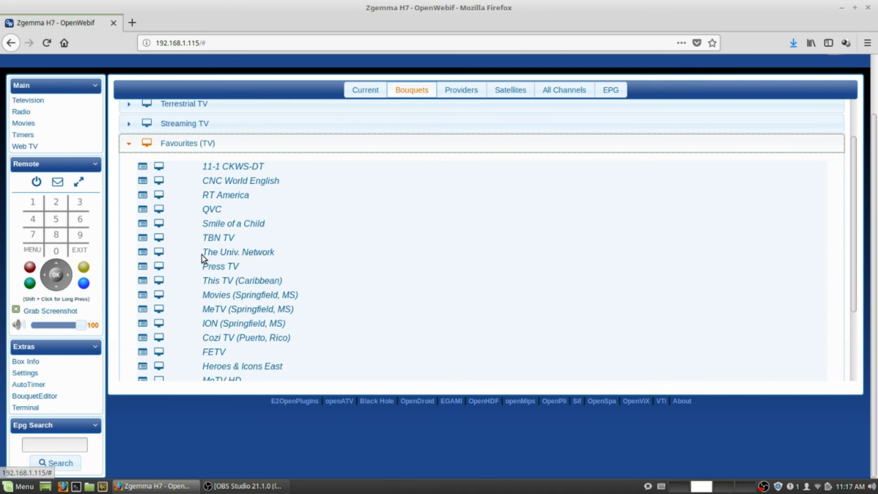
Select the full 'The Univ. Network' channel name text
{"action": "left_click_drag", "start_coordinate": [276, 256], "coordinate": [204, 258]}
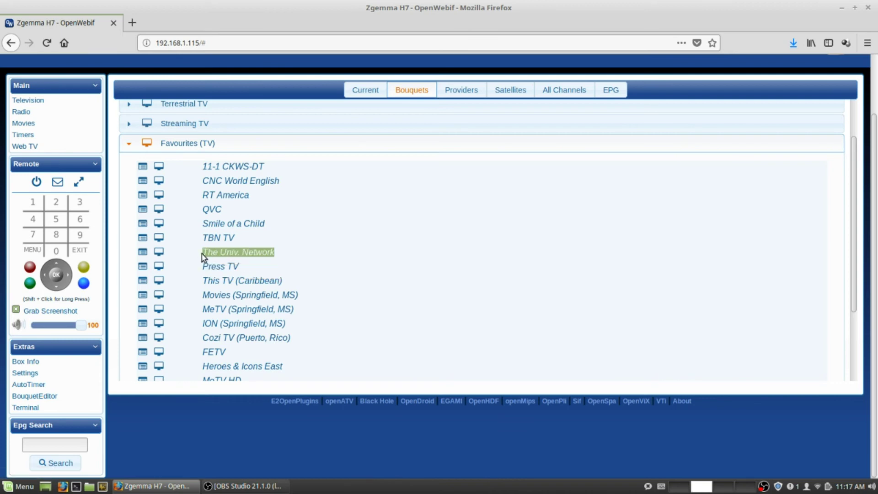
{"action": "left_click", "coordinate": [293, 255]}
{"action": "left_click_drag", "start_coordinate": [293, 255], "coordinate": [204, 255]}
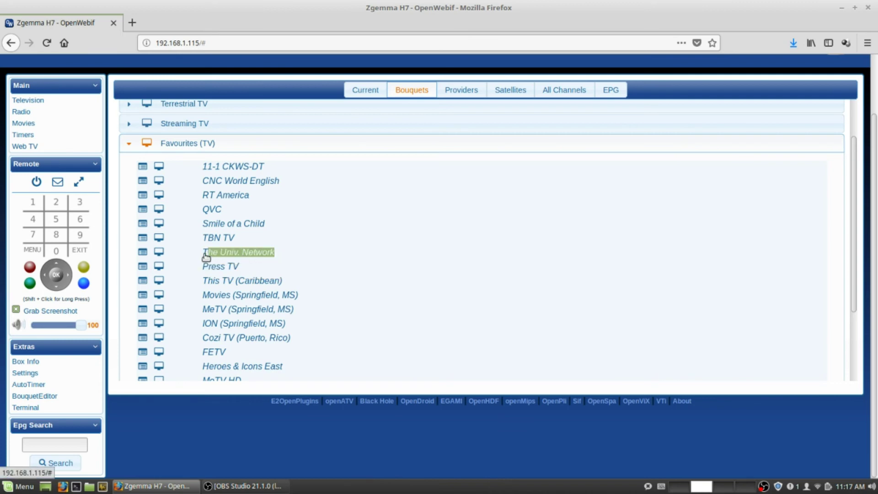